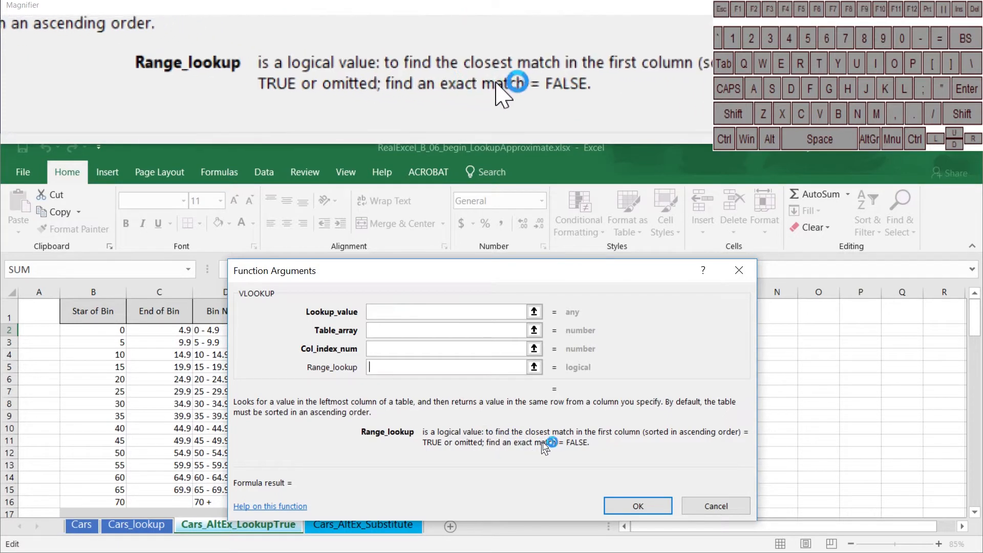
Cancel the VLOOKUP arguments dialog and inspect the End of Bin formulas in C2 and C3 against the bin starts they reference
click(714, 505)
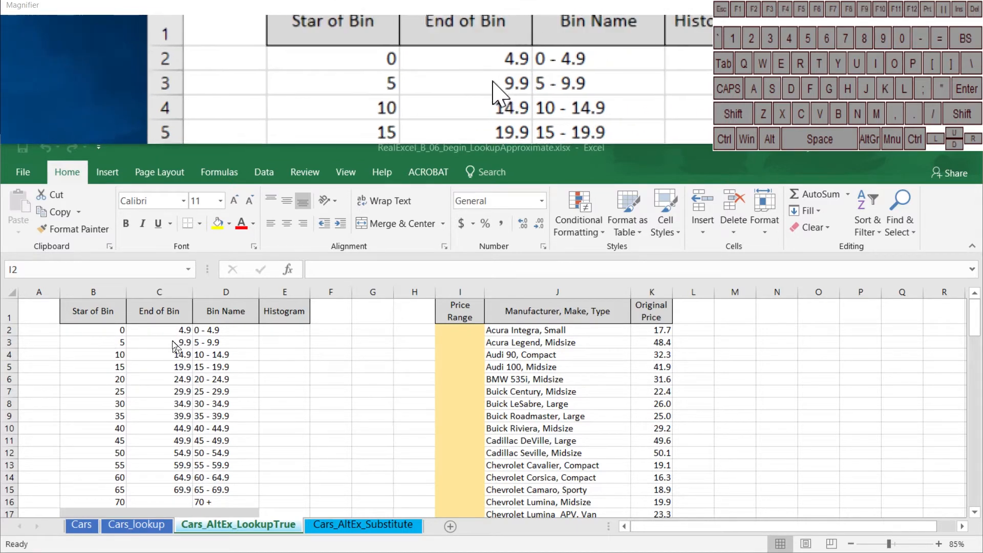
click(143, 331)
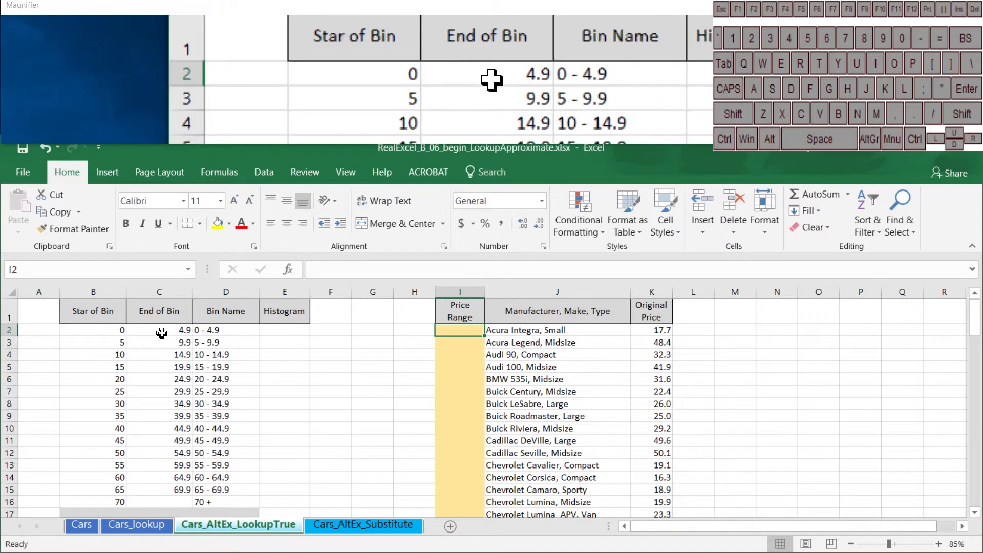
click(162, 333)
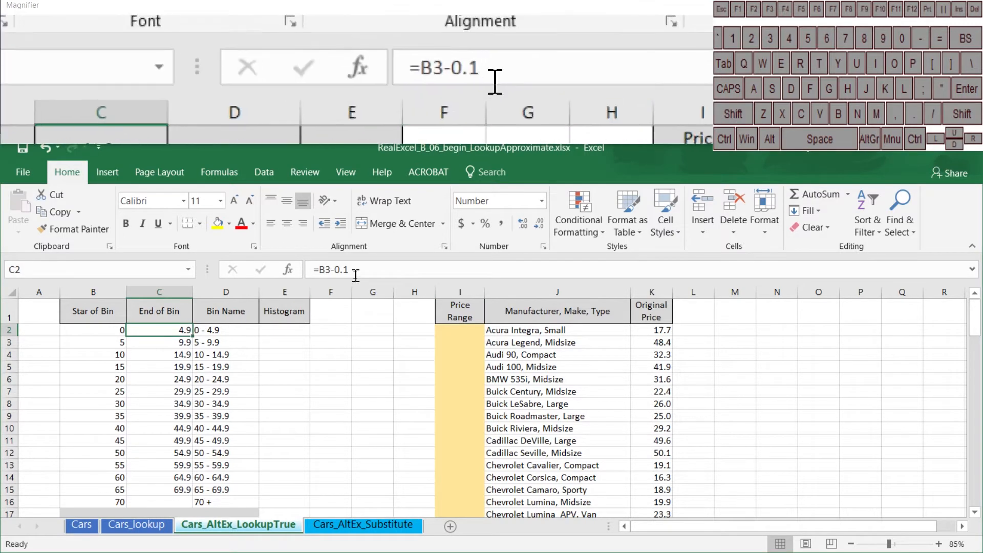
click(356, 275)
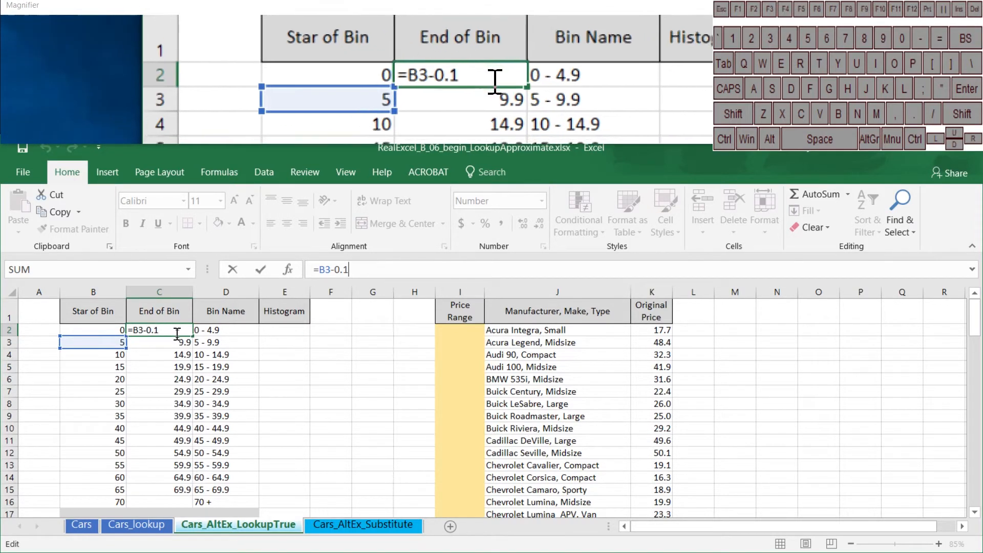
key(ctrl+Return)
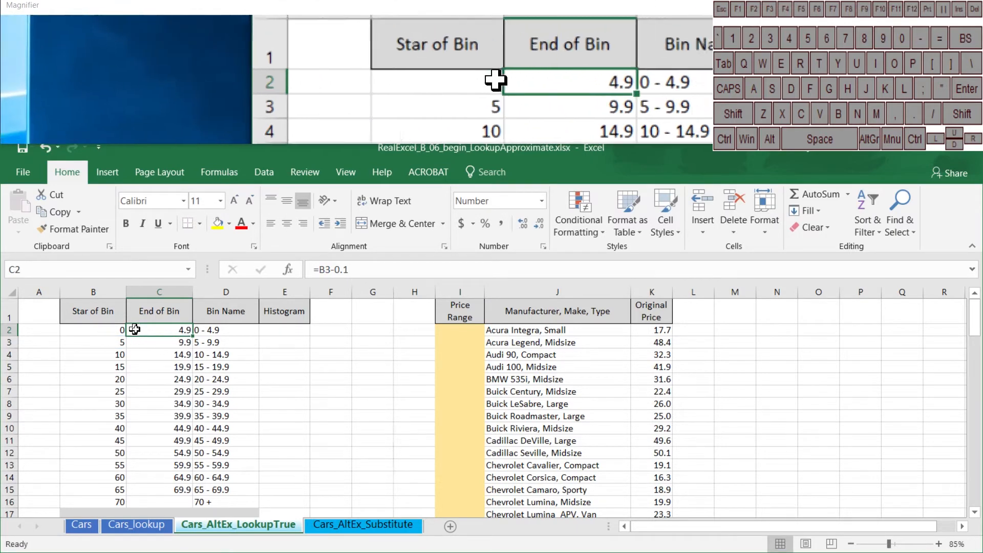
click(110, 343)
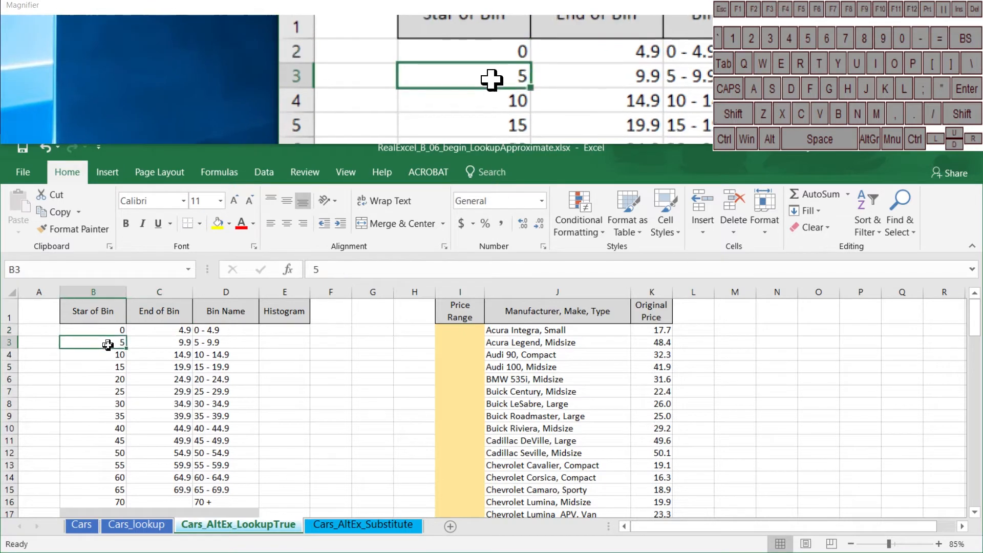
click(175, 344)
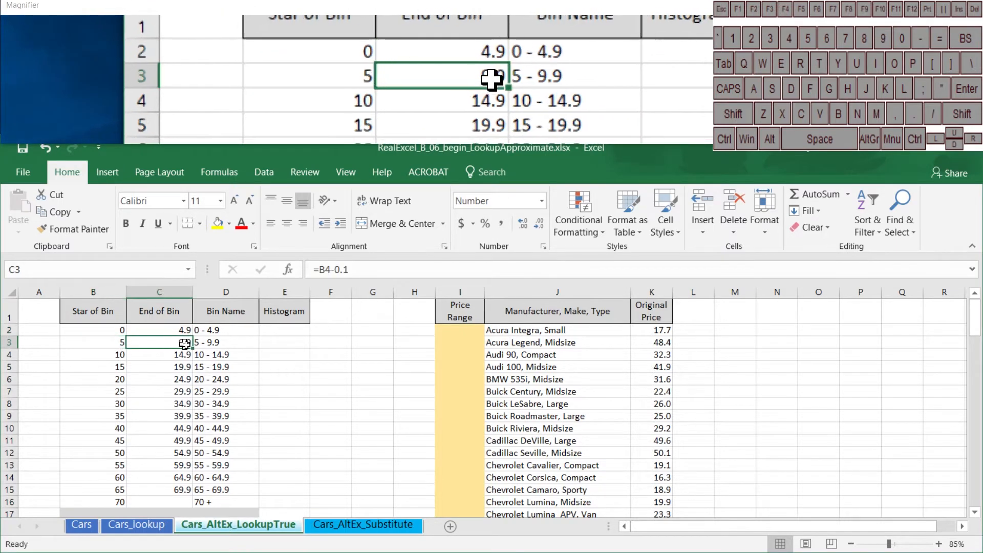
click(113, 356)
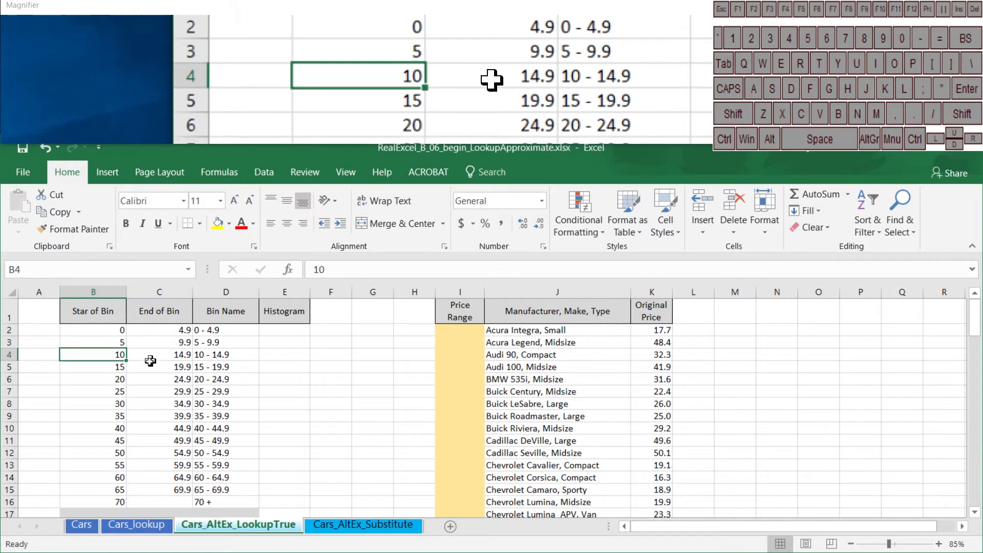
Examine the first rows of the bin table, comparing each bin's start value with its end value, name and following bin start
click(108, 332)
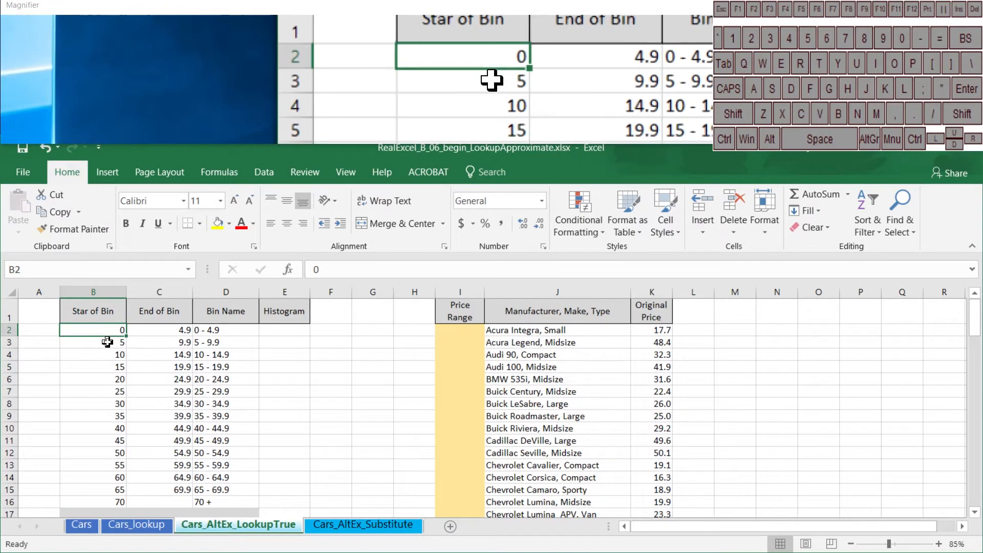
click(107, 343)
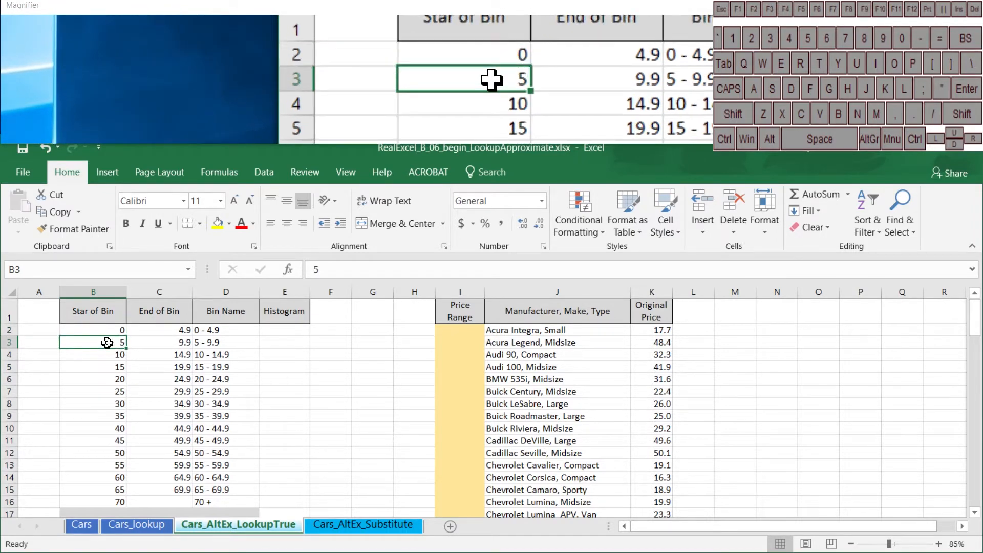
drag(107, 342, 206, 342)
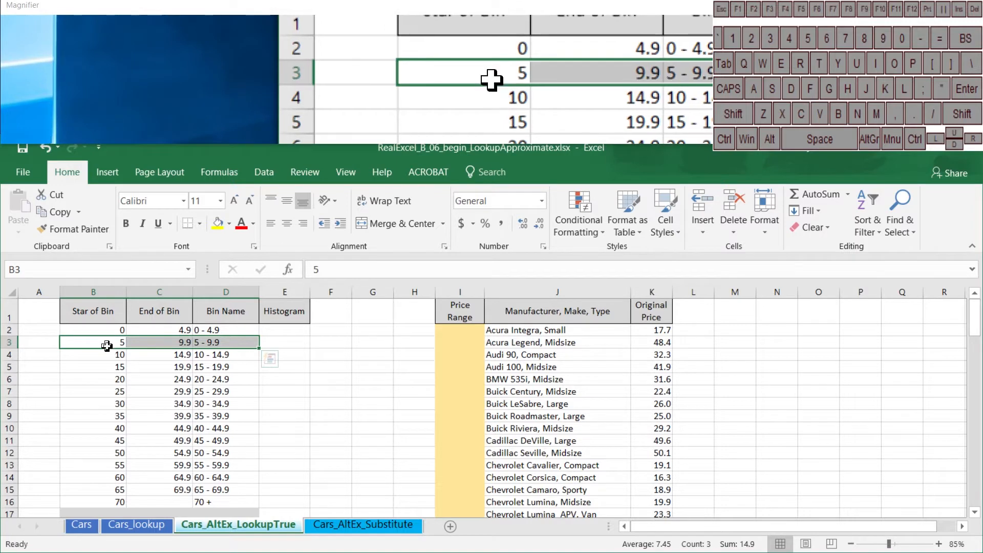
click(106, 354)
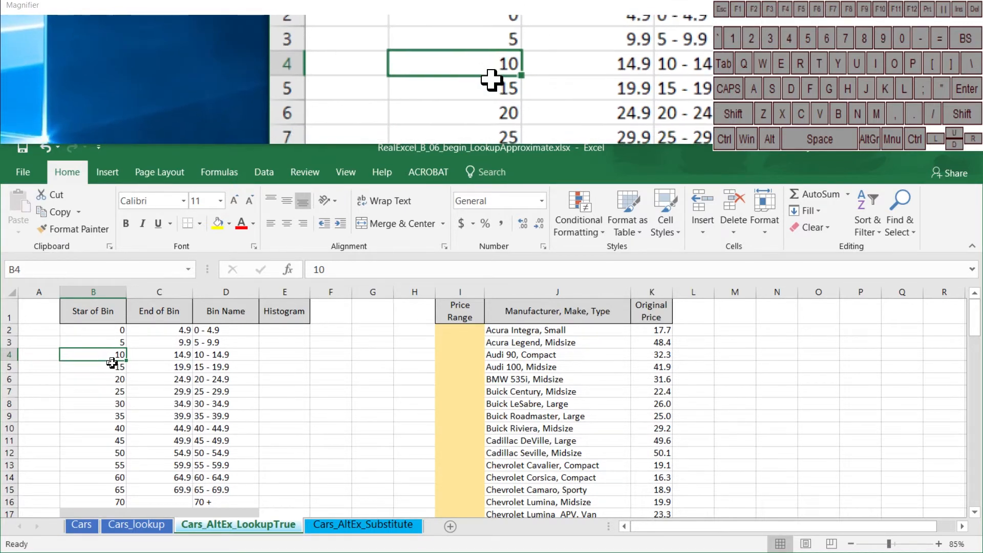
click(112, 368)
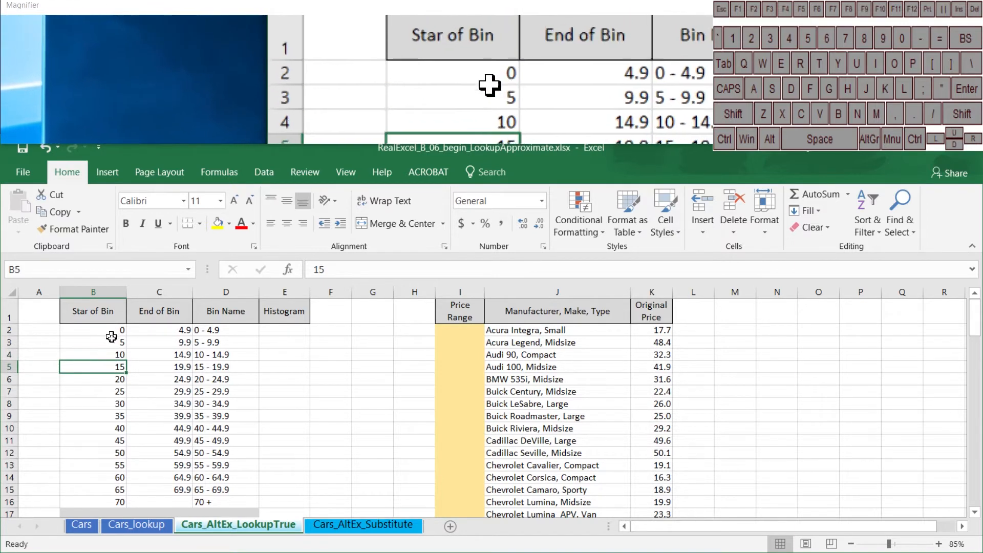
drag(111, 336, 114, 351)
click(114, 367)
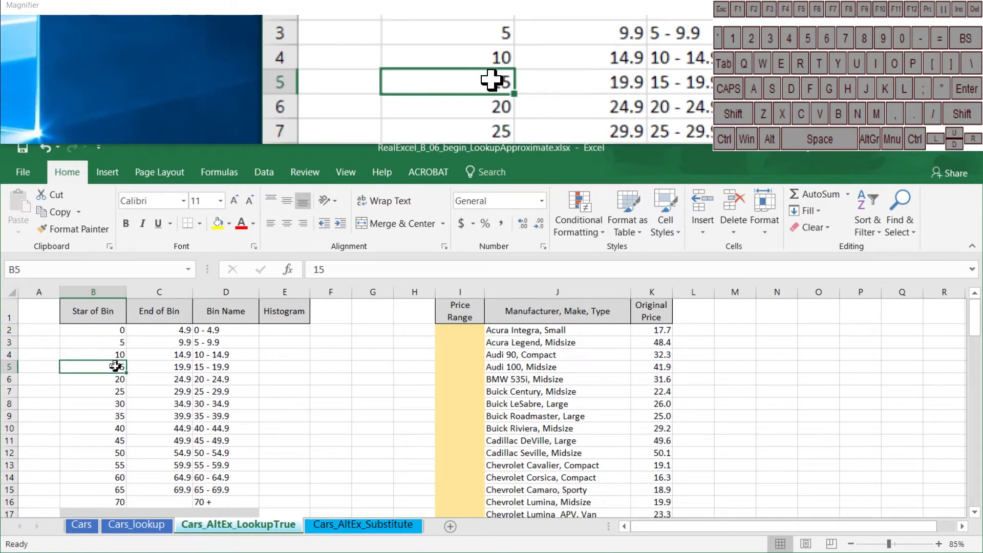
click(110, 350)
drag(110, 355, 226, 355)
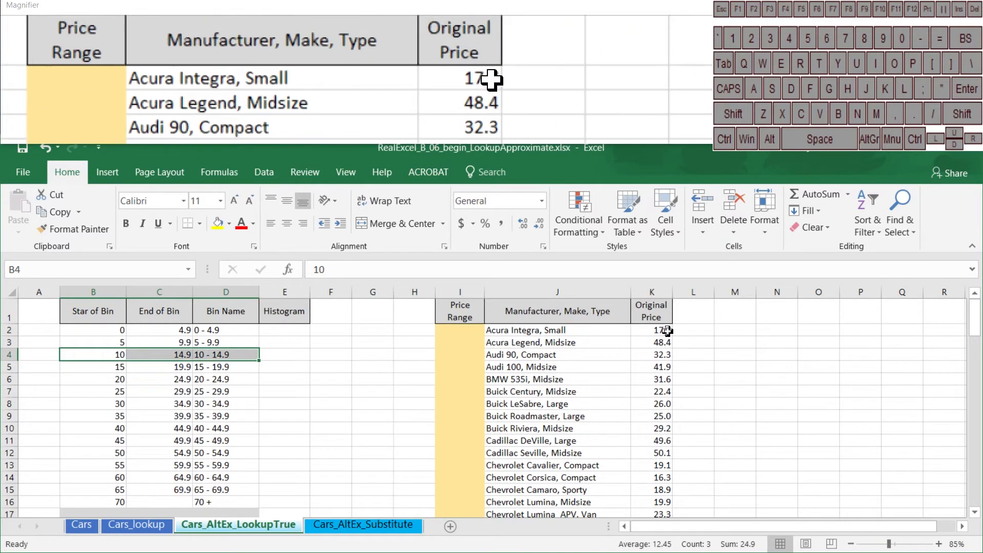
click(113, 367)
click(111, 381)
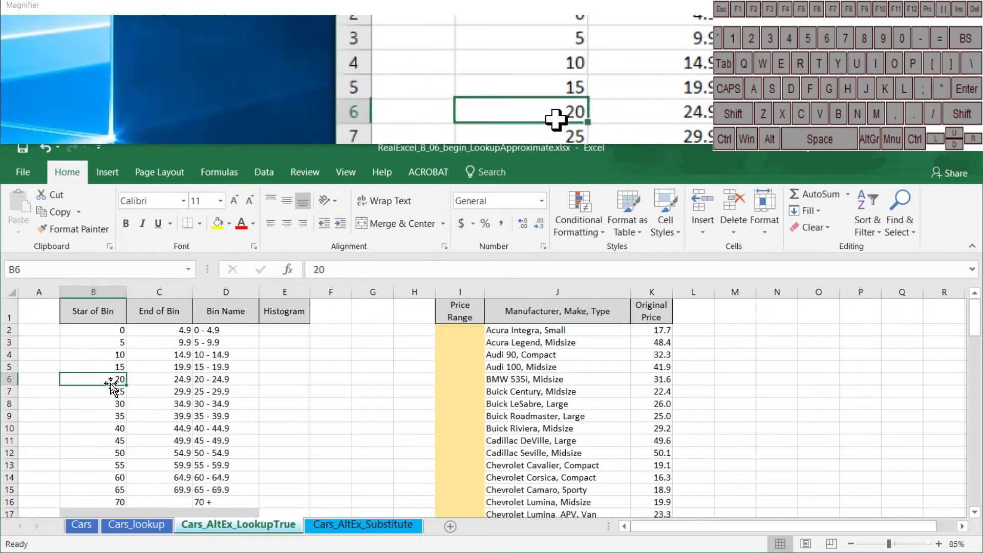
click(107, 367)
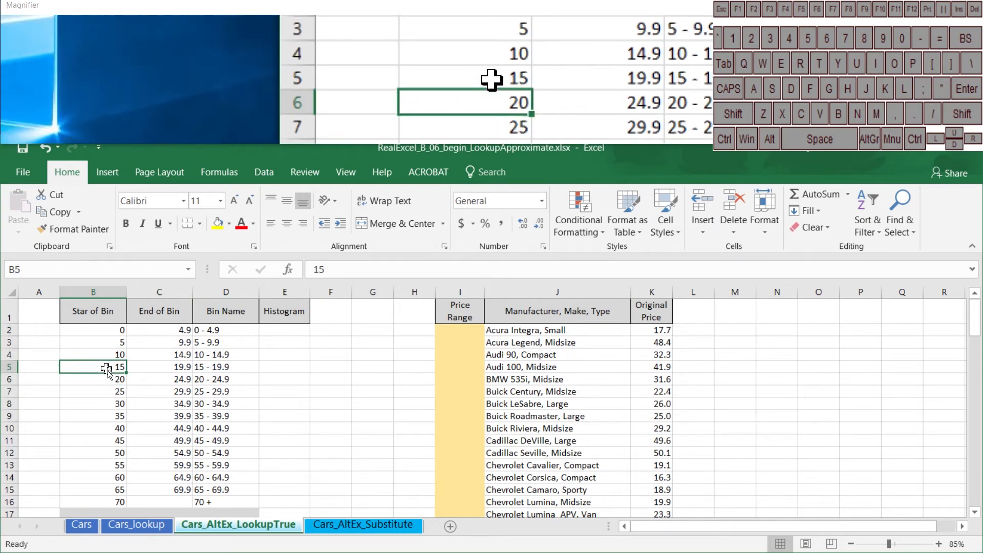
drag(103, 365, 180, 366)
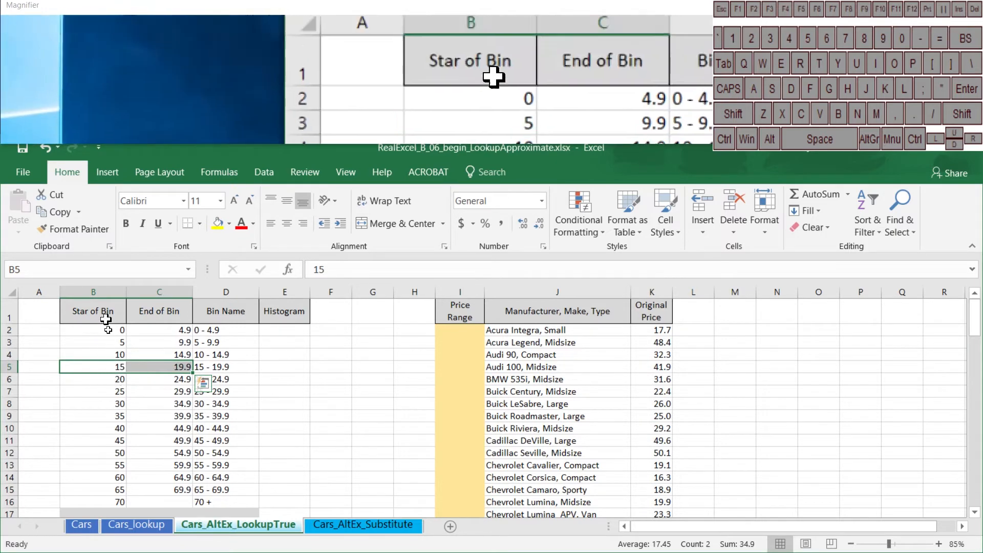
Begin a VLOOKUP formula in I2 with K2 as the lookup value and the absolute range $B$2:$D$17 as the table array
click(466, 329)
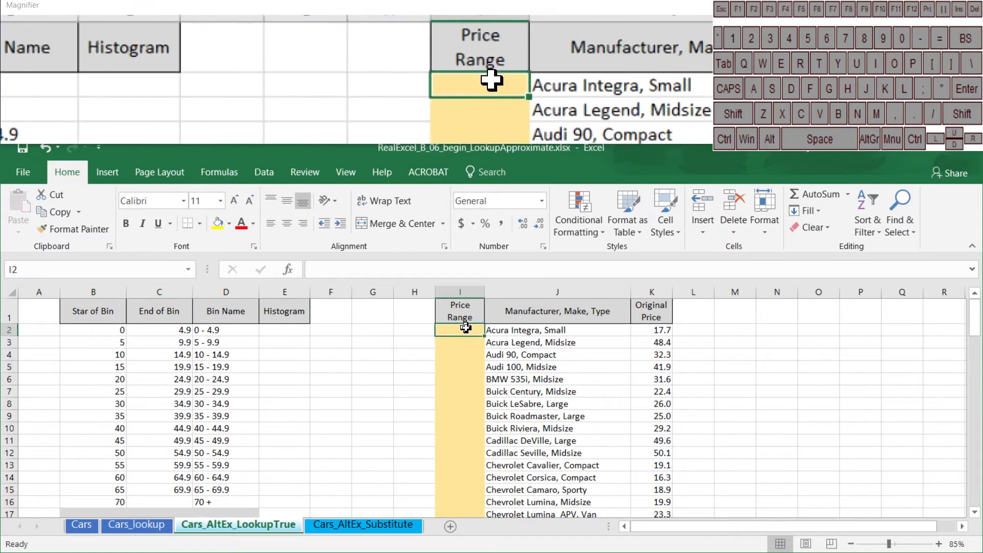
text(=vlo)
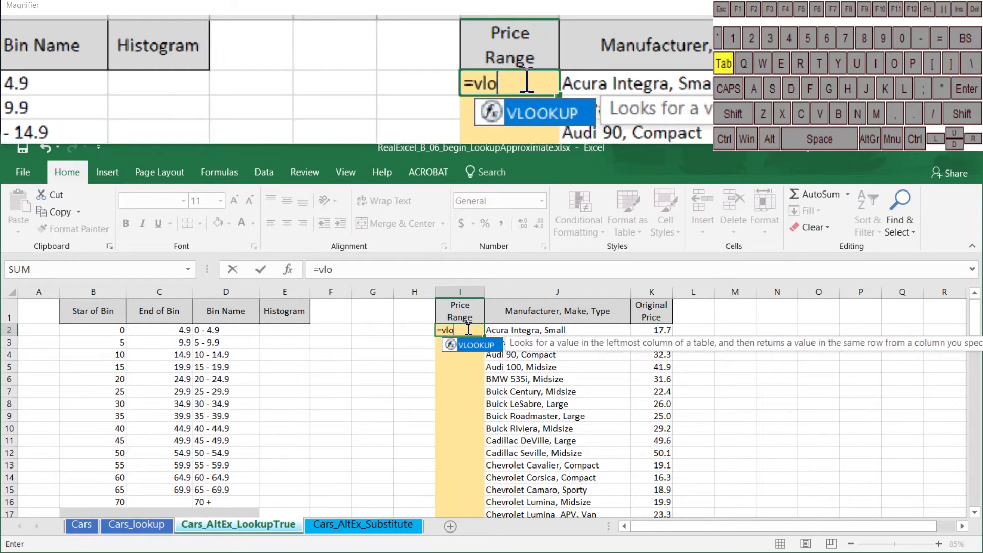
key(Tab)
key(Right)
key(Right)
key(Right)
key(Left)
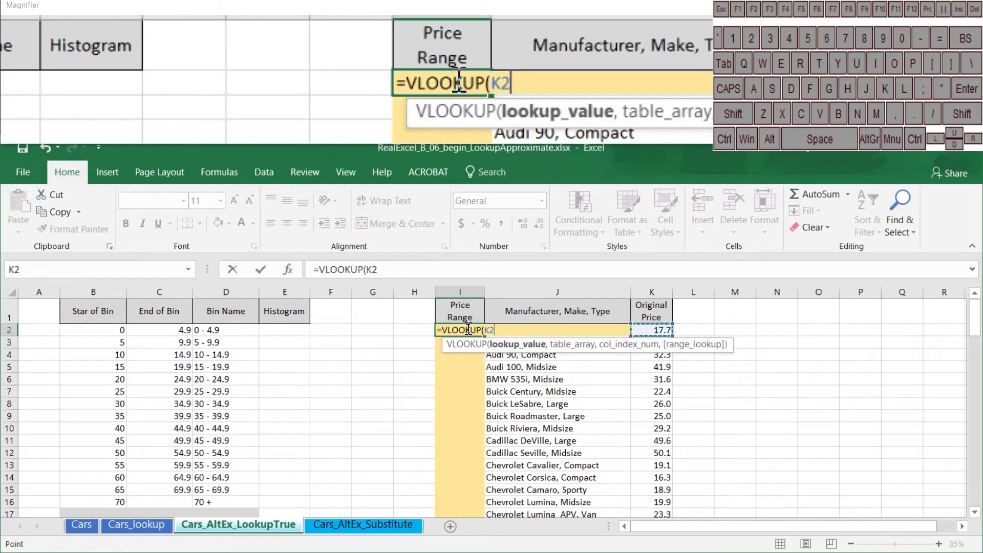
text(,)
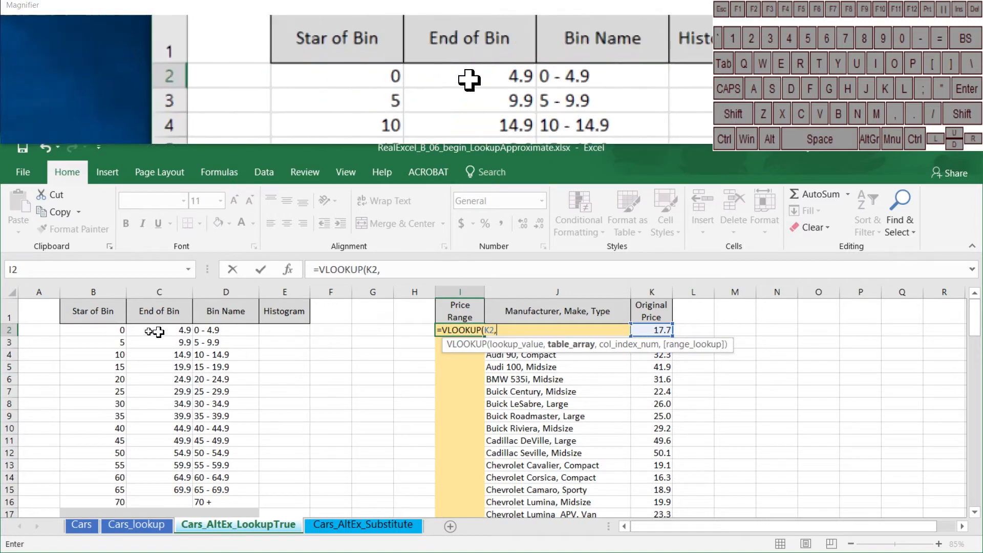
drag(107, 324, 225, 514)
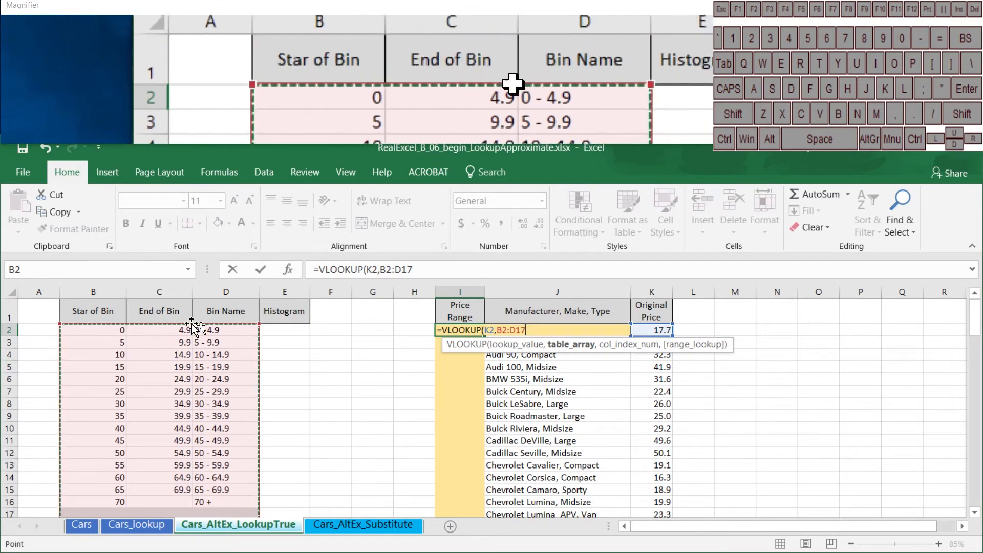
key(F4)
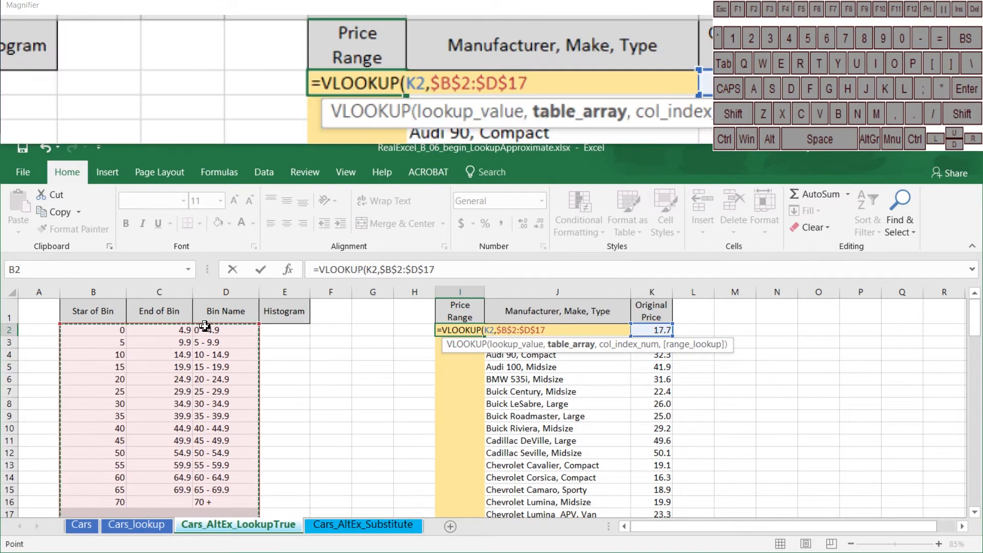
text(,)
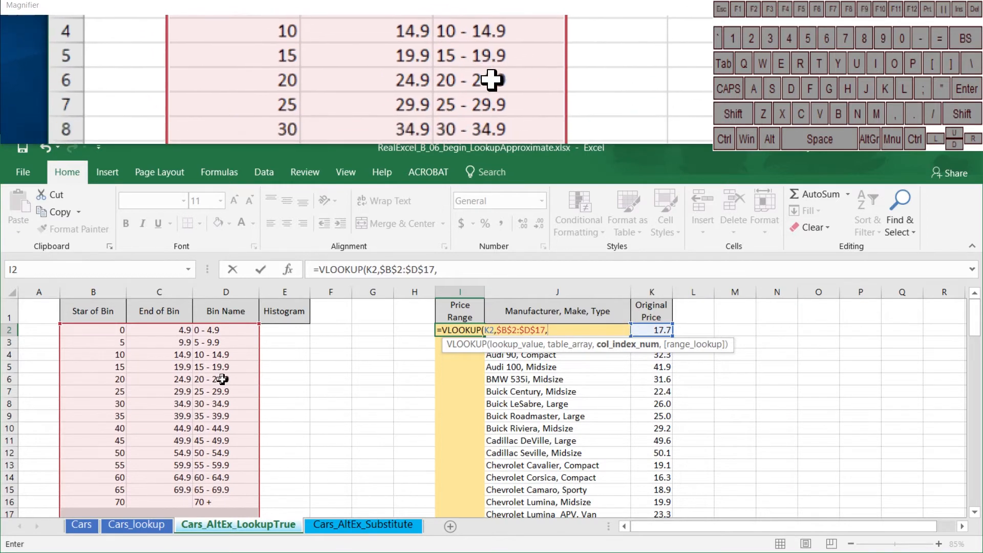
Complete the I2 VLOOKUP with column index 3 and approximate match TRUE, and fill it down the Price Range column
text(3)
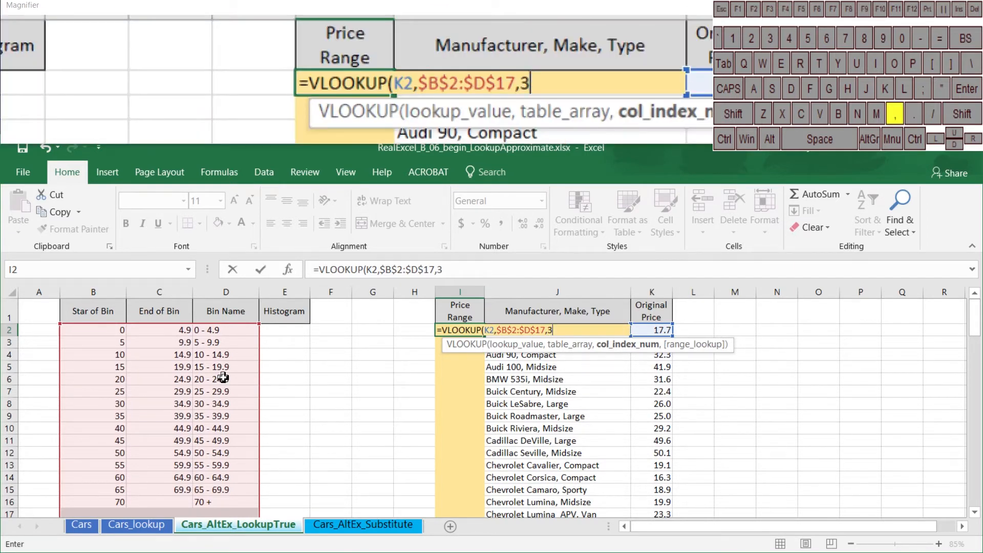
text(,)
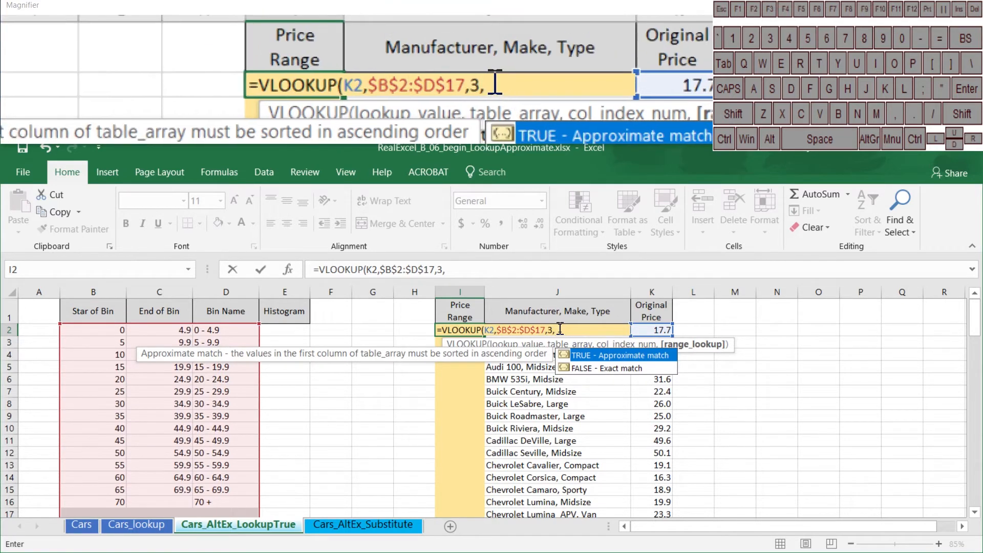
text(t)
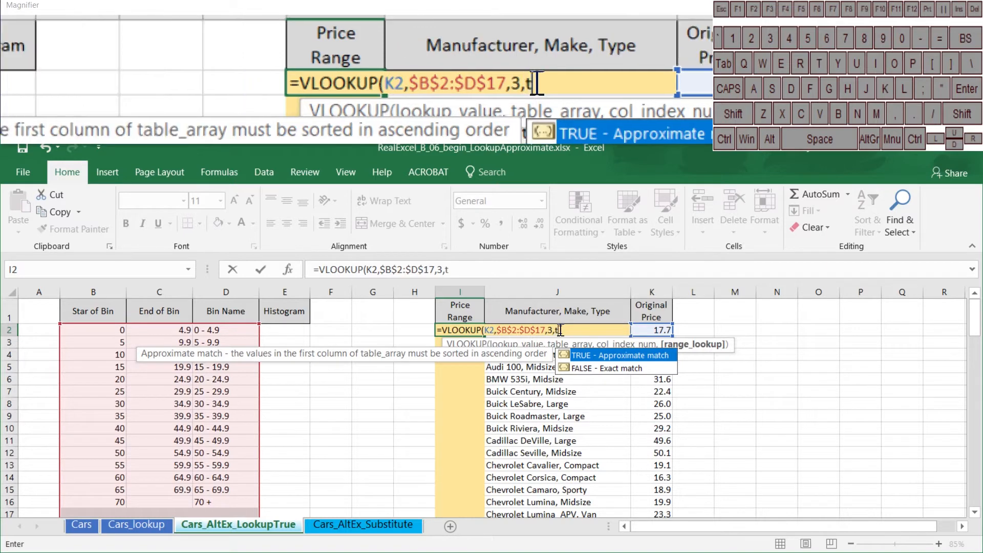
text(rue))
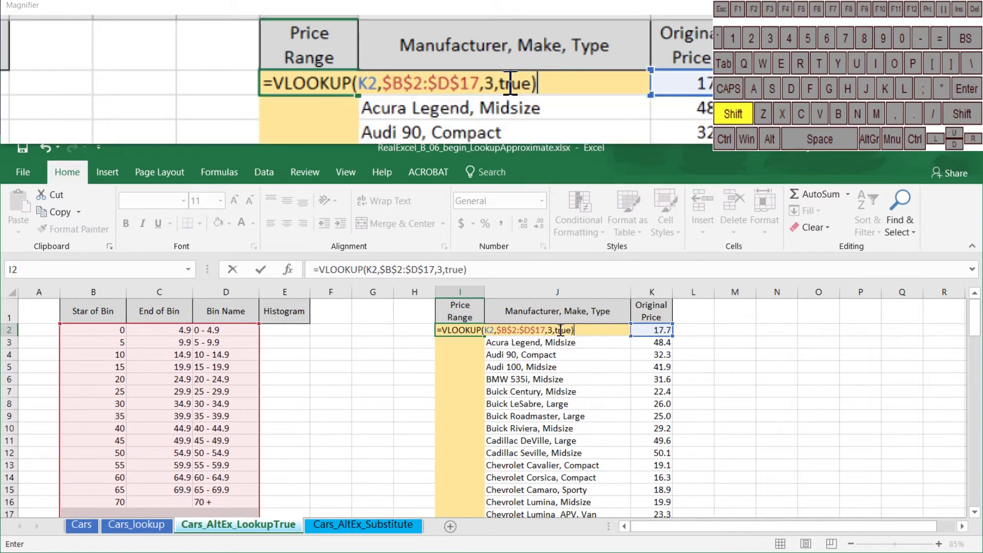
key(Return)
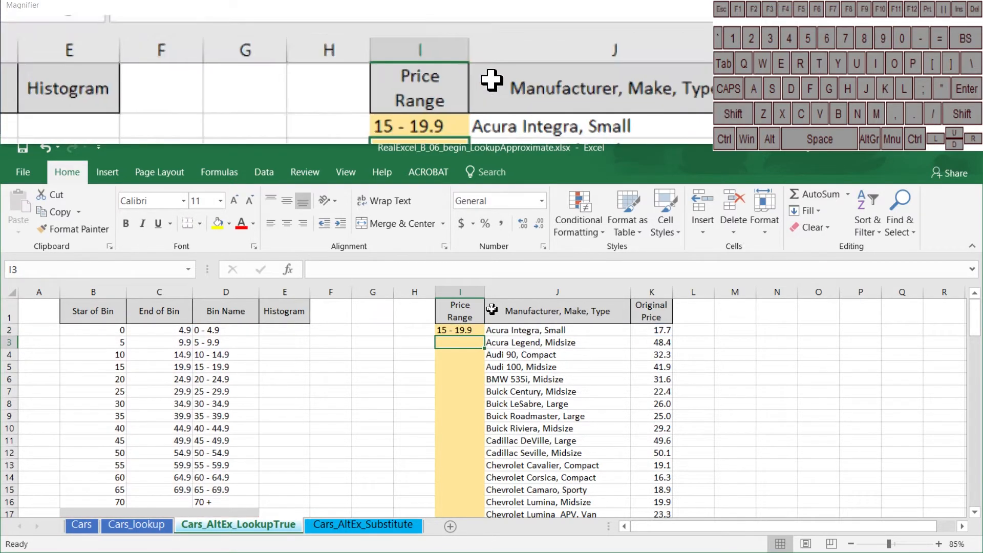
click(481, 328)
double_click(484, 336)
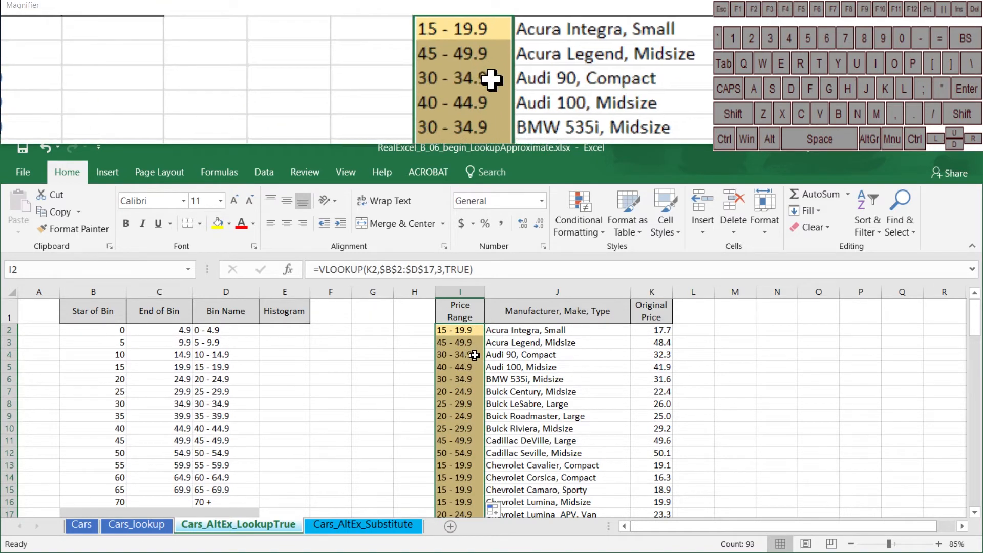
Check the BMW 535i's original price in K6 against the 30 - 34.9 bin row and review the bin boundaries around 15
click(666, 378)
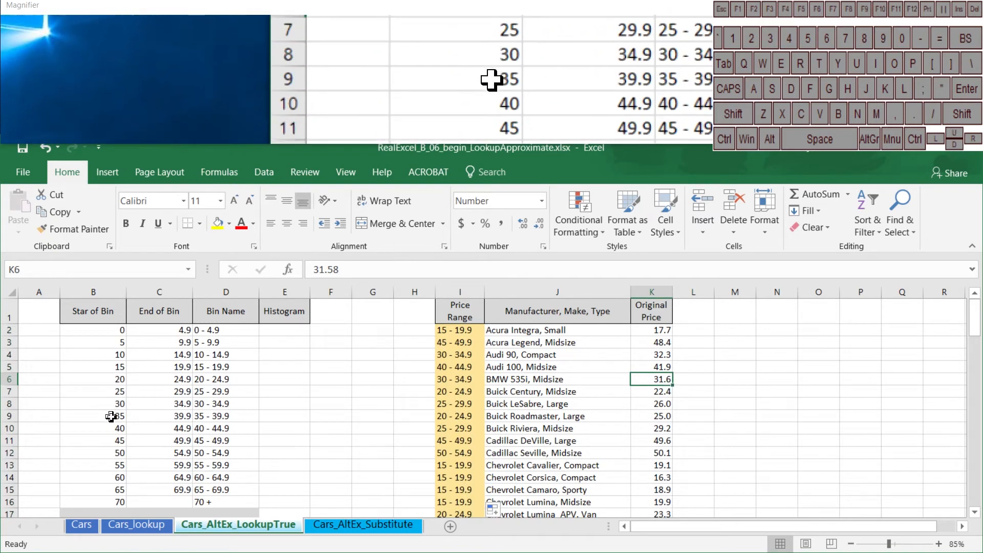
drag(107, 402, 235, 409)
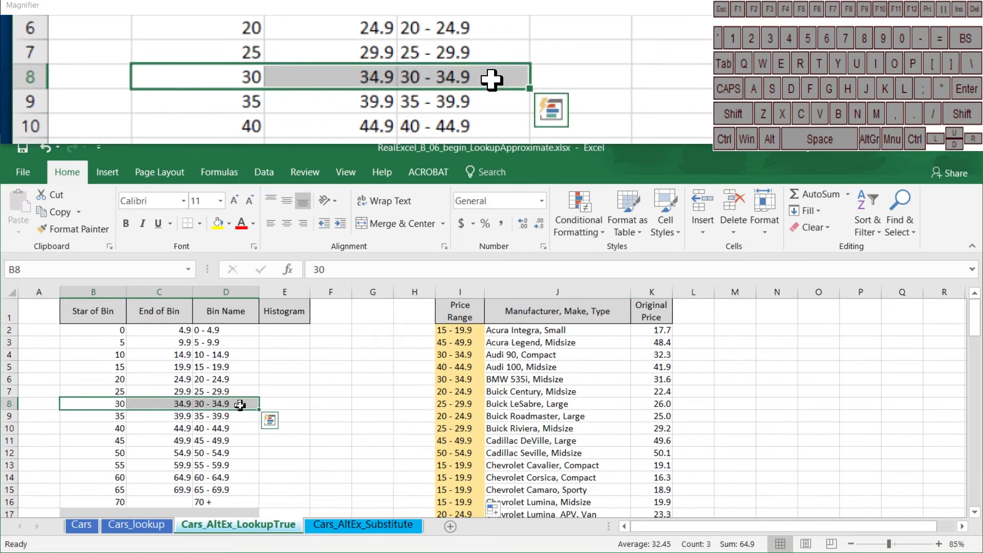
click(217, 368)
click(168, 353)
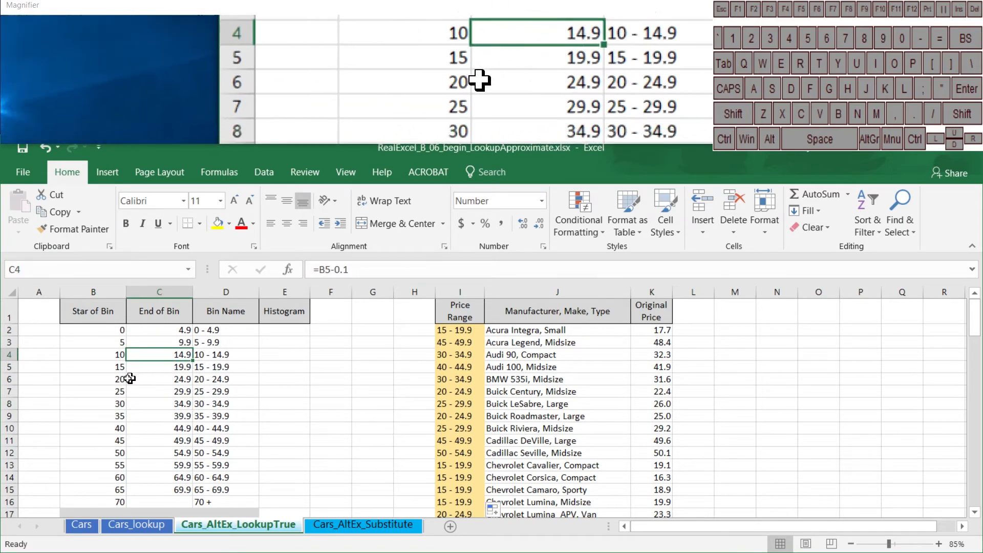
click(116, 368)
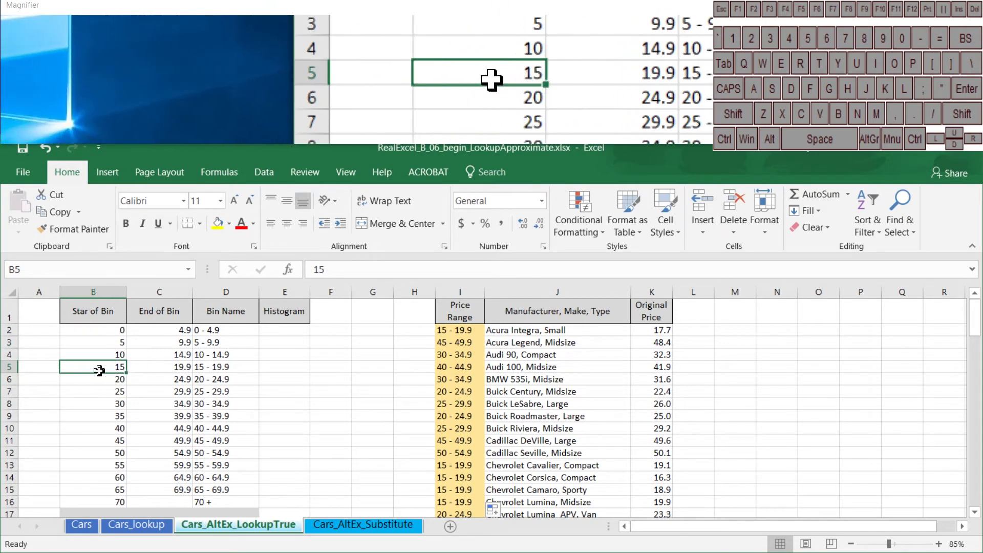
Change the bin start in B6 to 17 to test how the bin names and price ranges respond
click(104, 379)
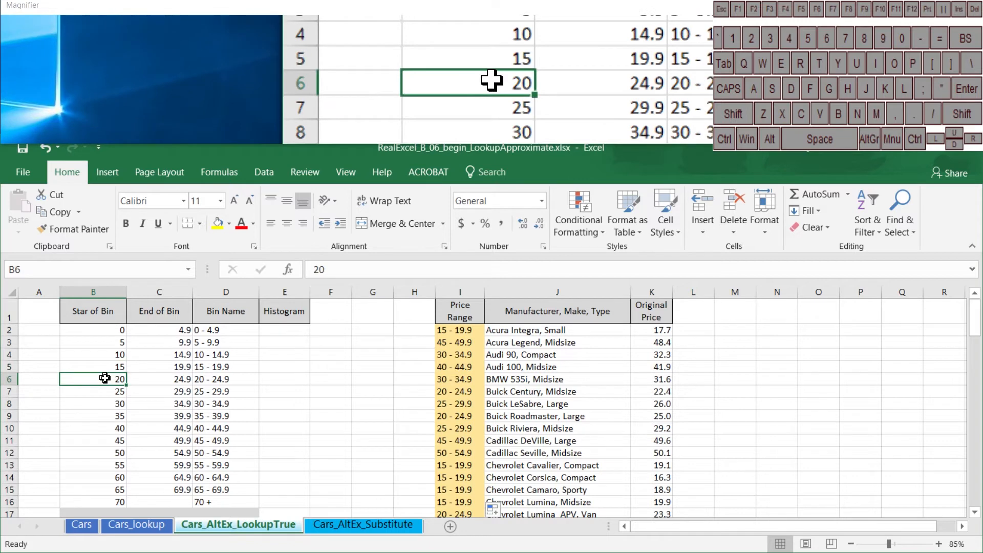
text(17)
key(Return)
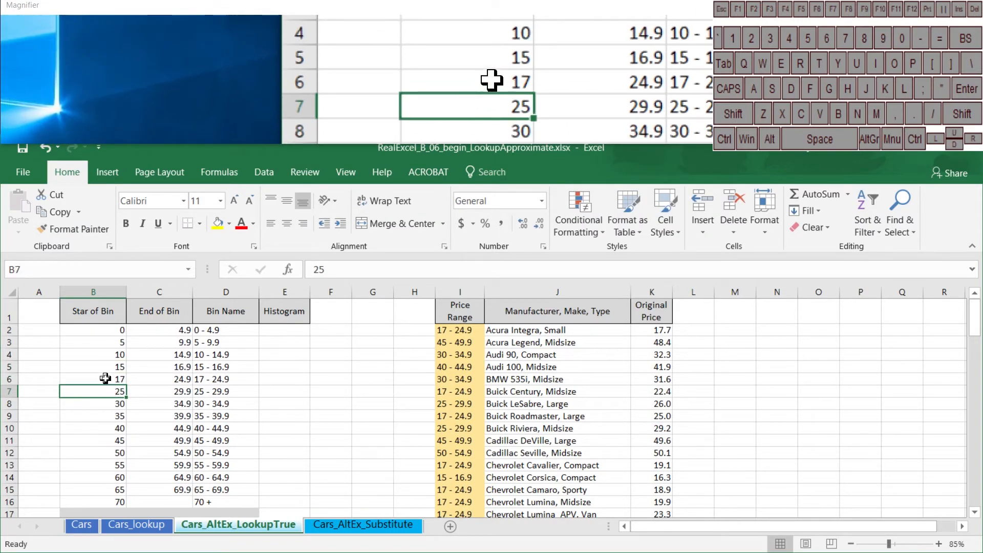
click(104, 370)
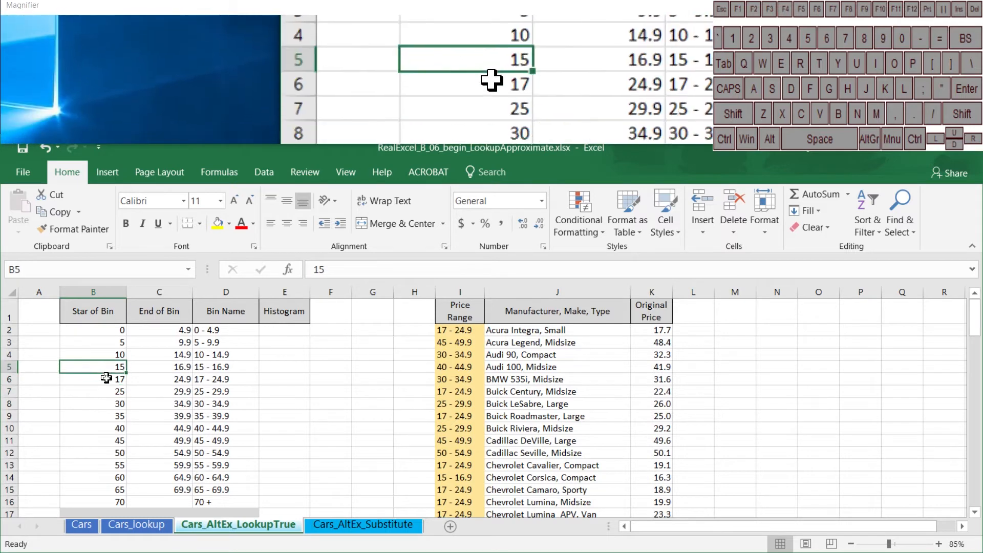
click(106, 378)
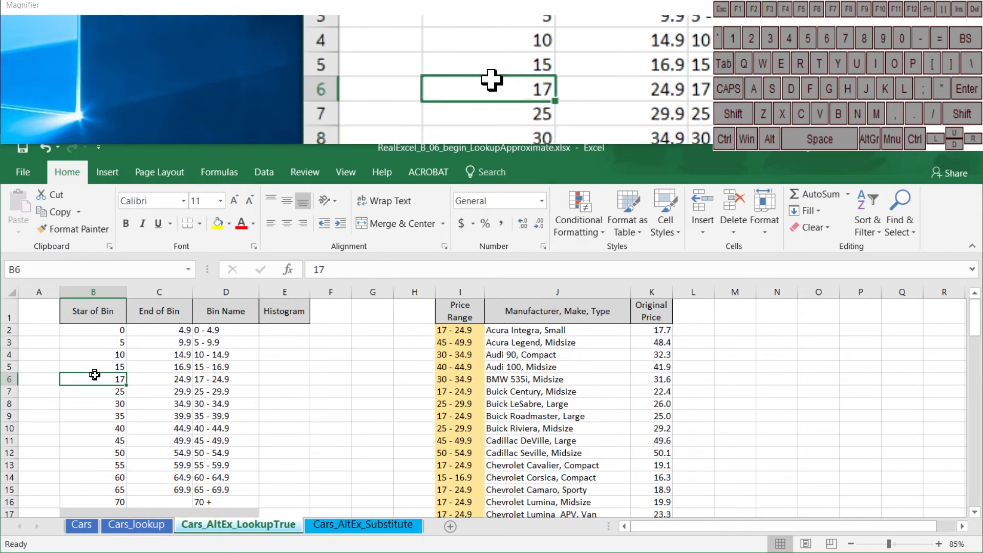
Restore the bin start in B6 to 20 and check the BMW 535i's price range formula in I6
text(20)
key(Return)
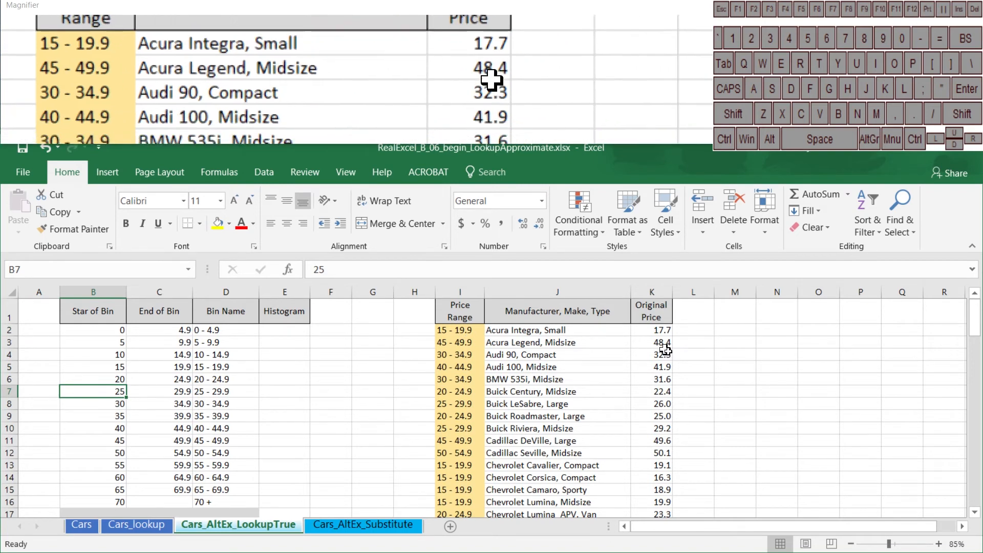
click(443, 380)
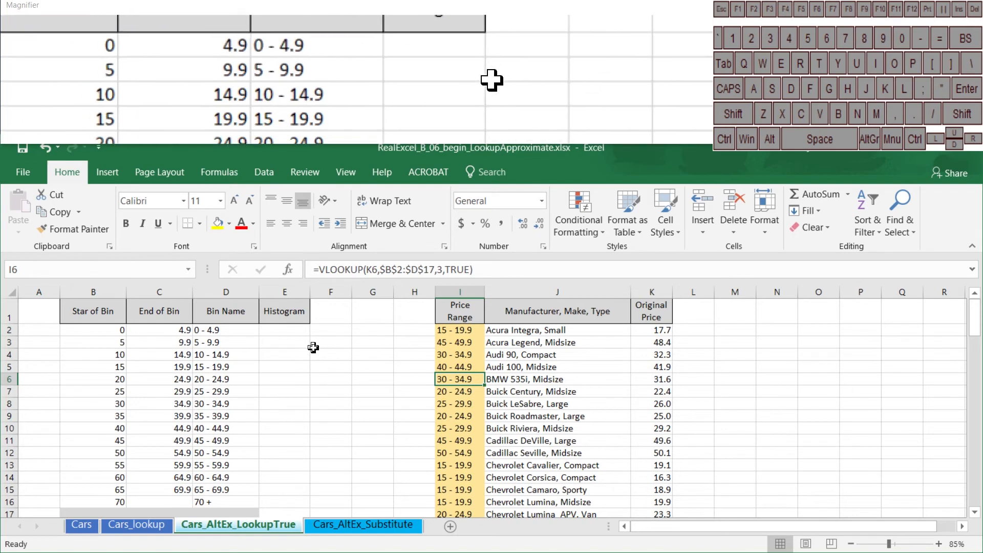
Enter =COUNTIFS($I$2:$I$94,D2) in E2 to count the cars in the first price bin
click(297, 332)
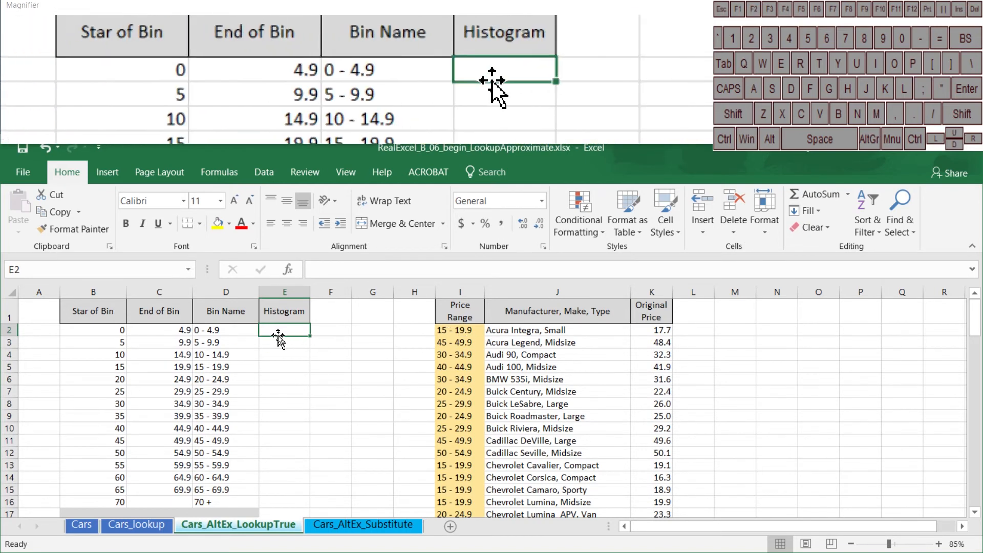
text(=co)
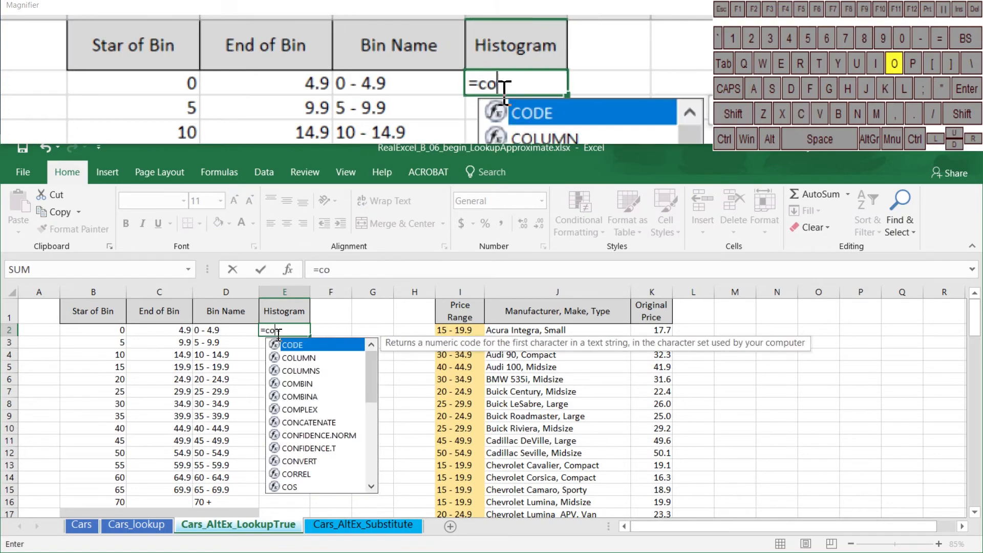
text(untifs()
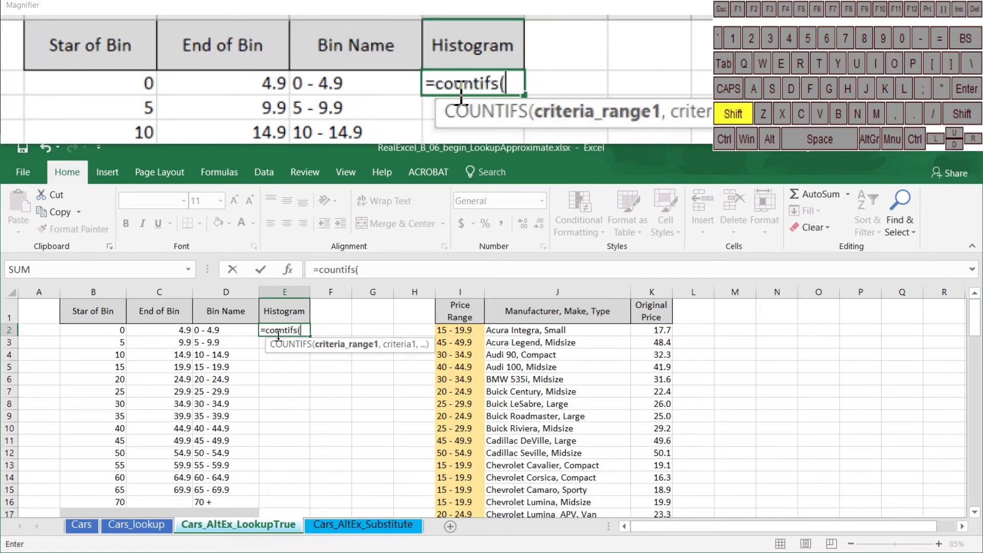
click(461, 330)
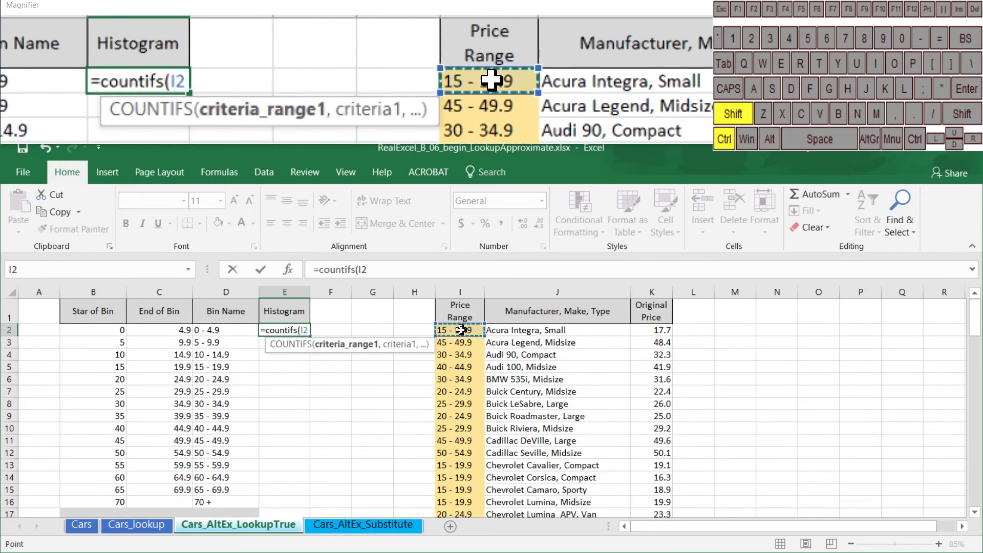
key(ctrl+shift+Down)
key(F4)
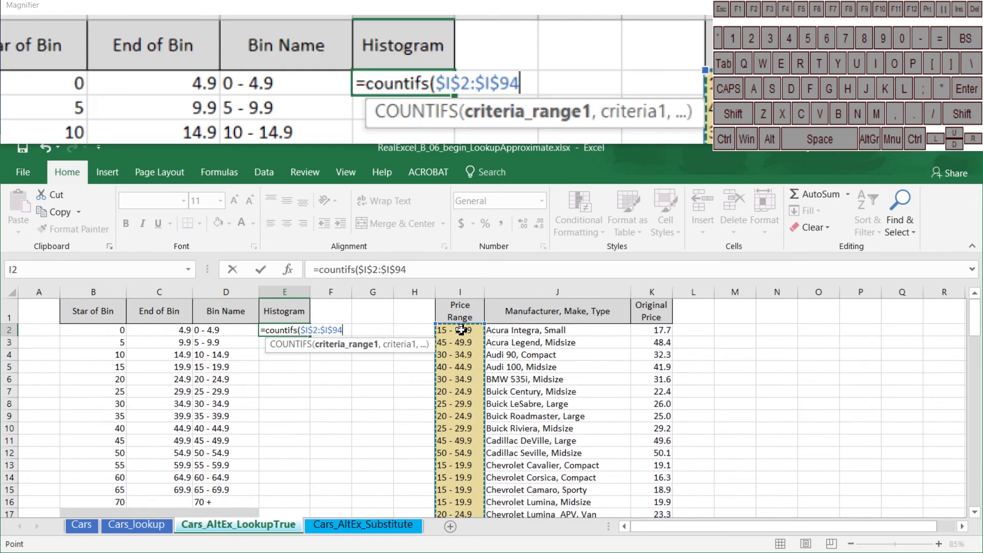
text(,)
key(Left)
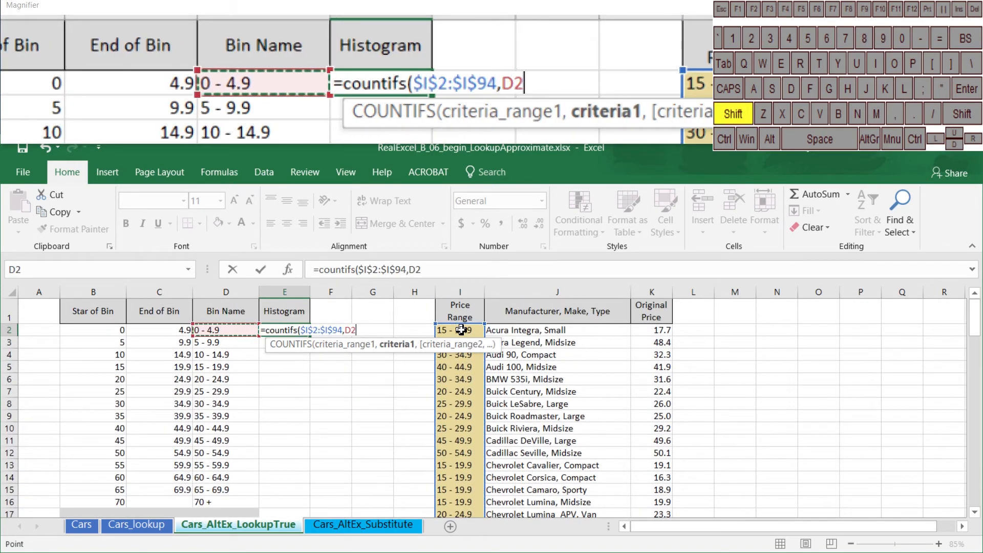
text())
key(Return)
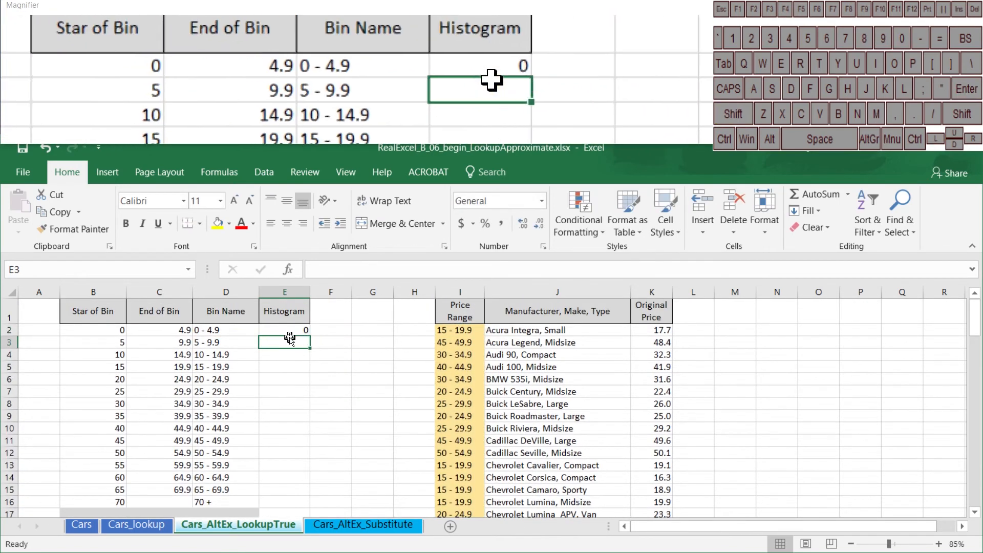
Fill the COUNTIFS formula from E2 down to E16 and check the copied formula in E5
click(289, 331)
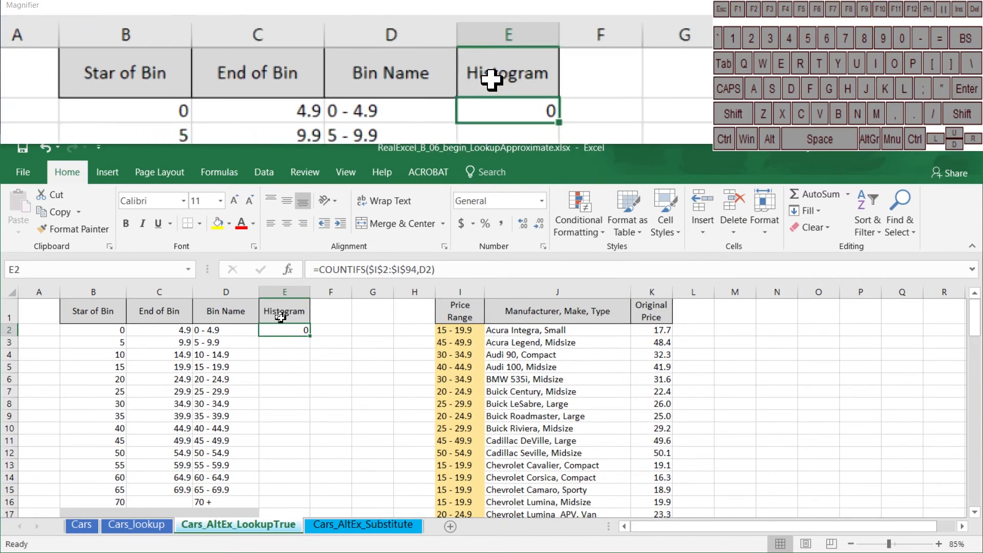
drag(309, 340, 293, 503)
click(290, 330)
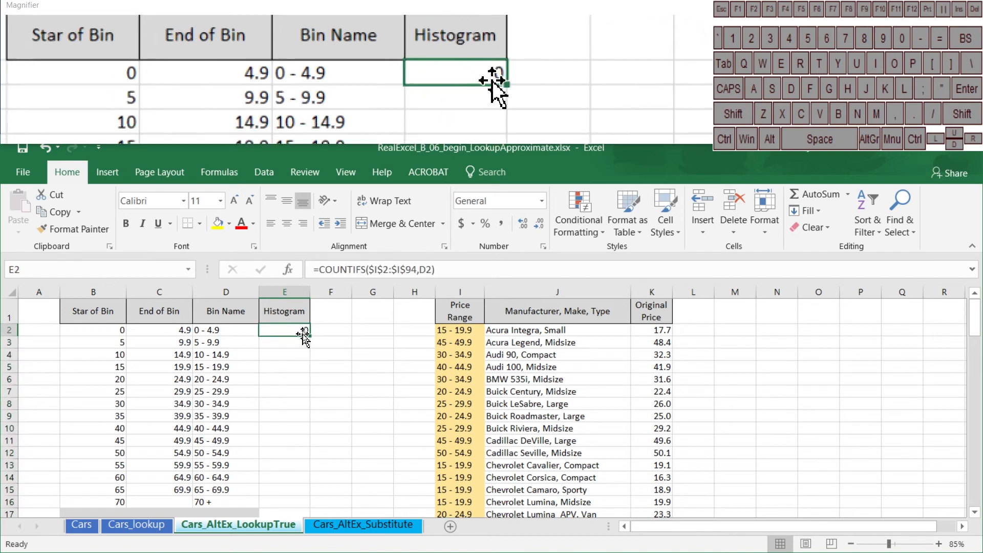
drag(309, 337, 301, 497)
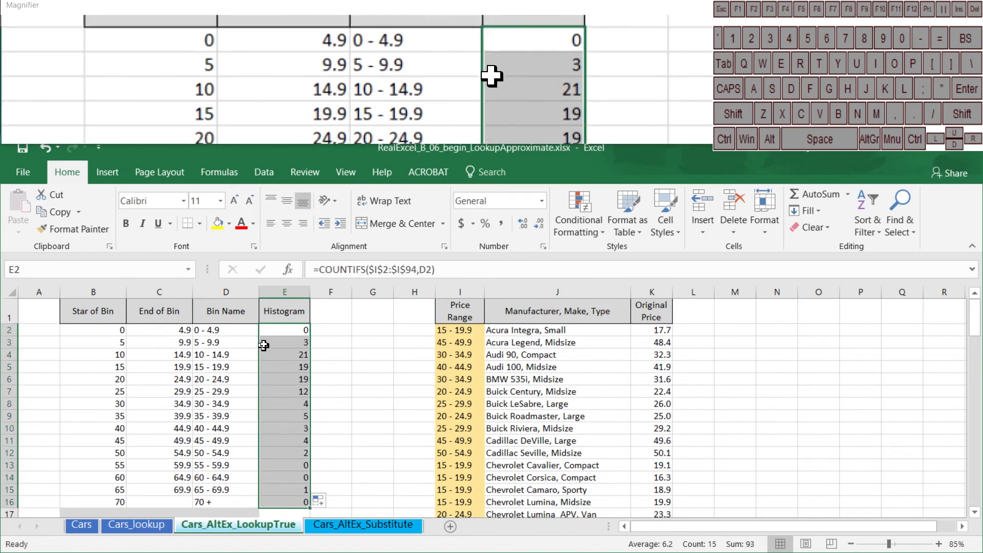
click(288, 364)
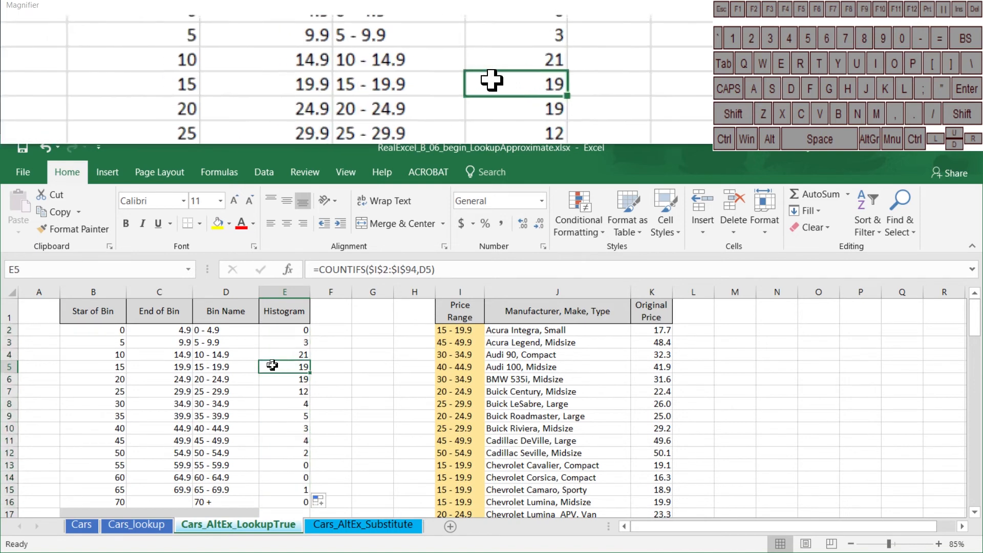
Apply the Green-Yellow-Red color scale to the Histogram counts in E2:E16
drag(287, 330, 295, 503)
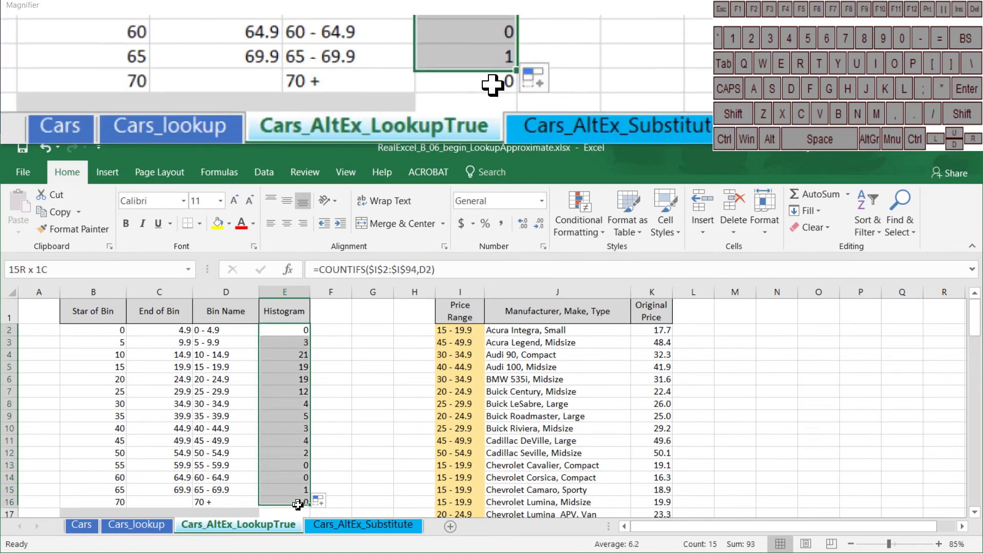
click(563, 222)
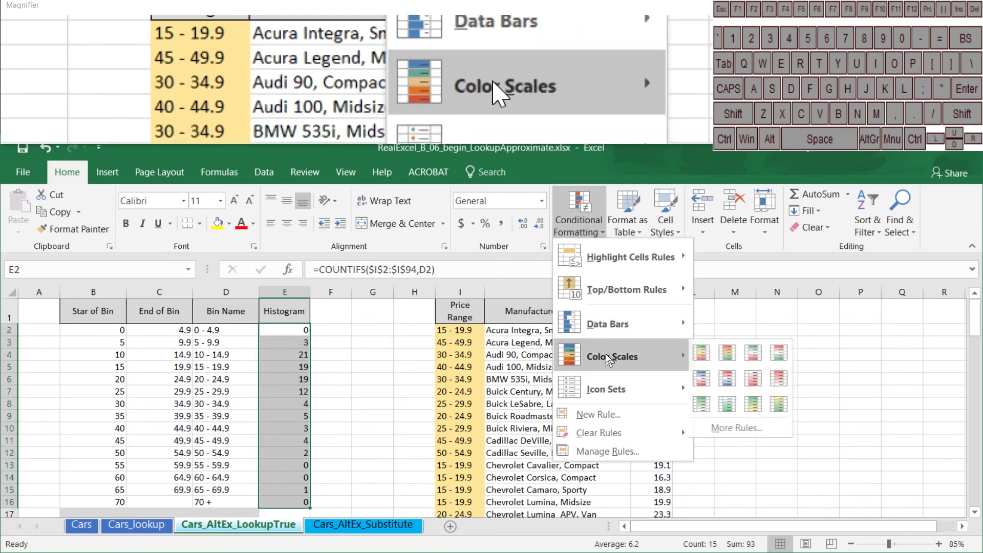
click(705, 357)
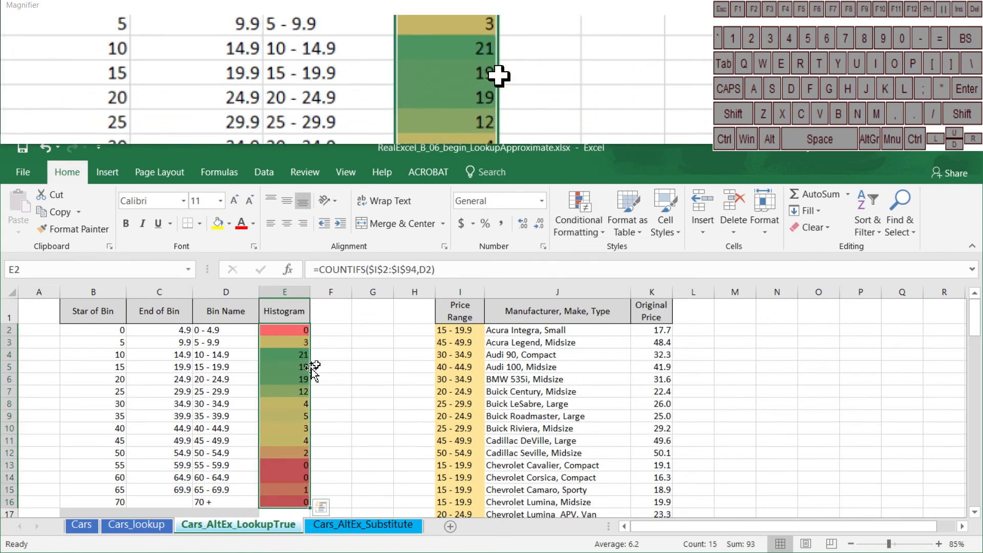
click(295, 354)
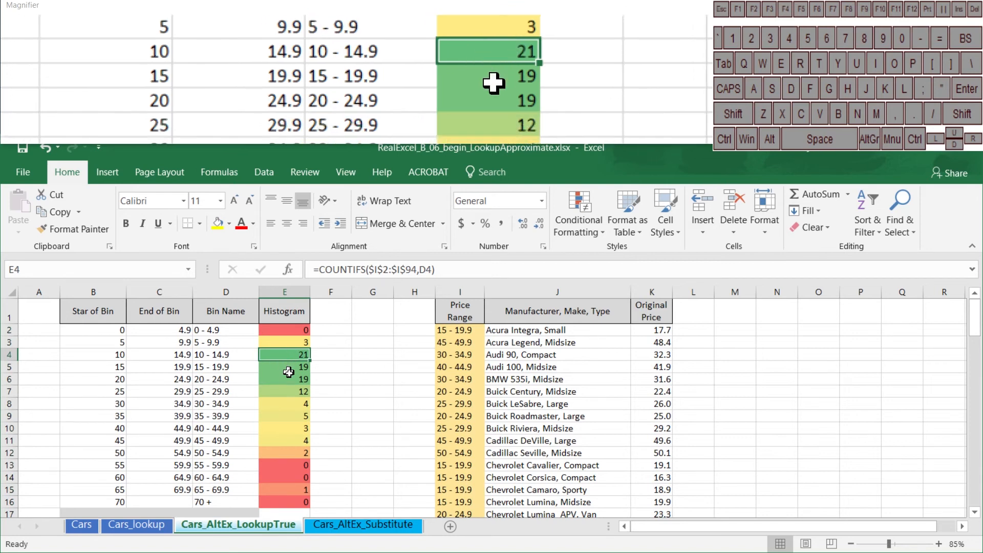
Try a clustered column chart of the bin names and Histogram counts in D1:E16, and undo its insertion
drag(237, 312, 289, 509)
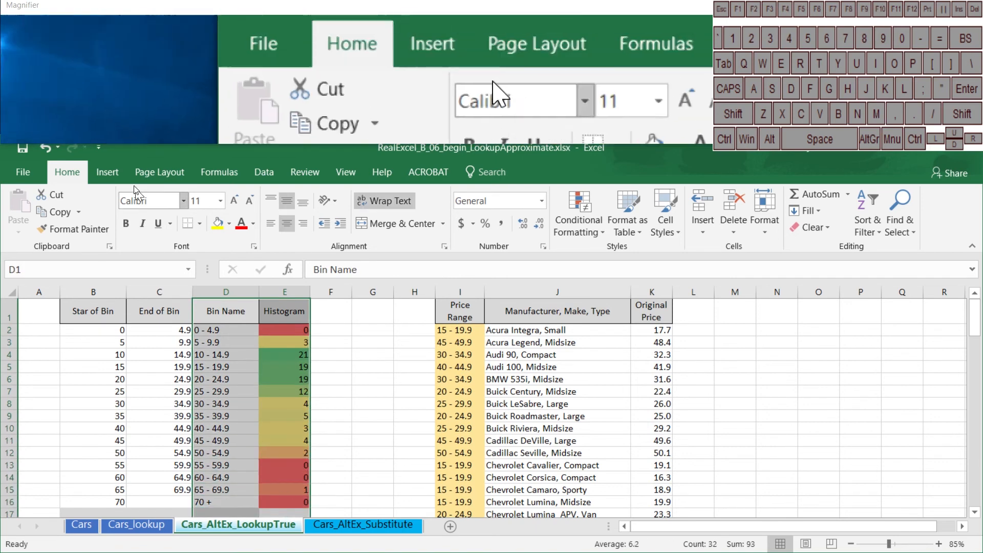
click(108, 172)
drag(230, 312, 272, 504)
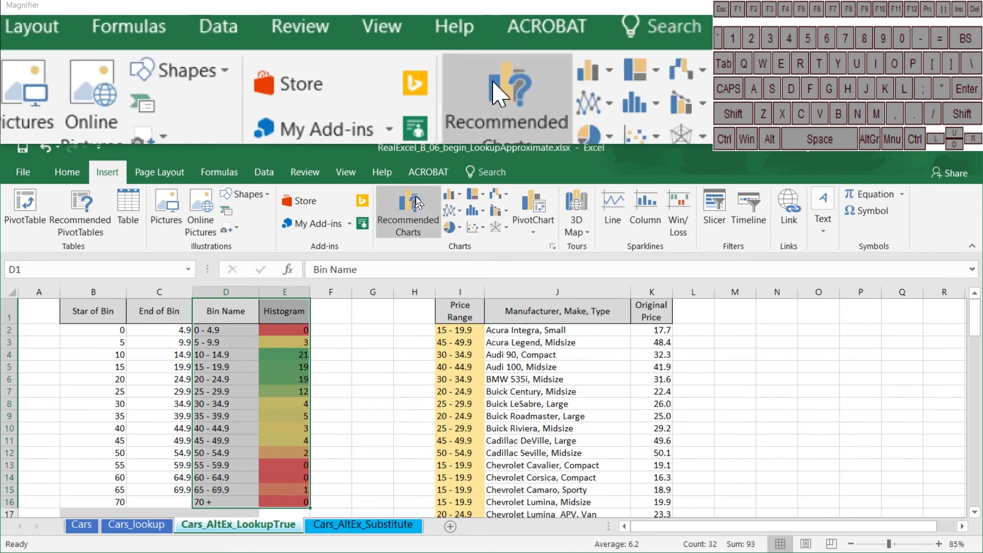
click(449, 195)
click(464, 241)
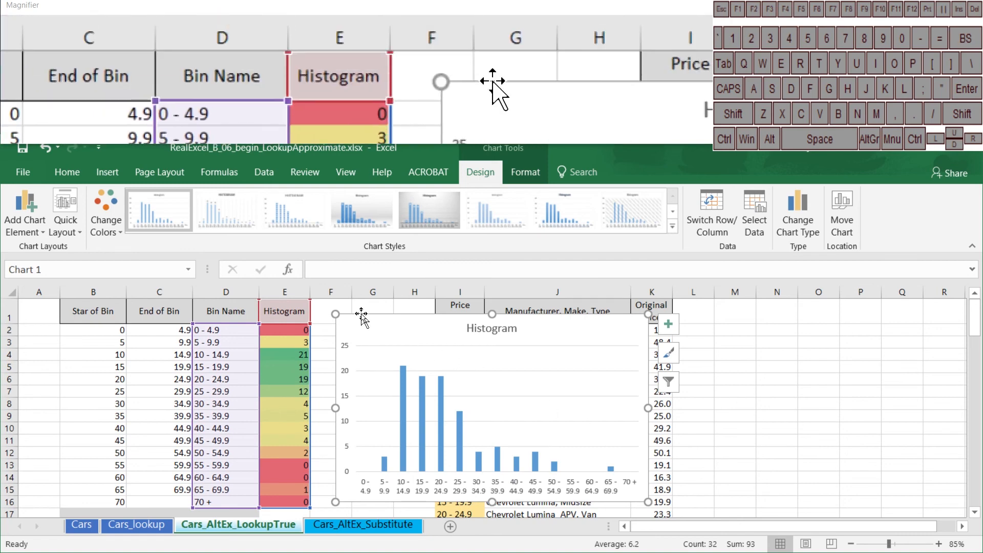
key(ctrl+z)
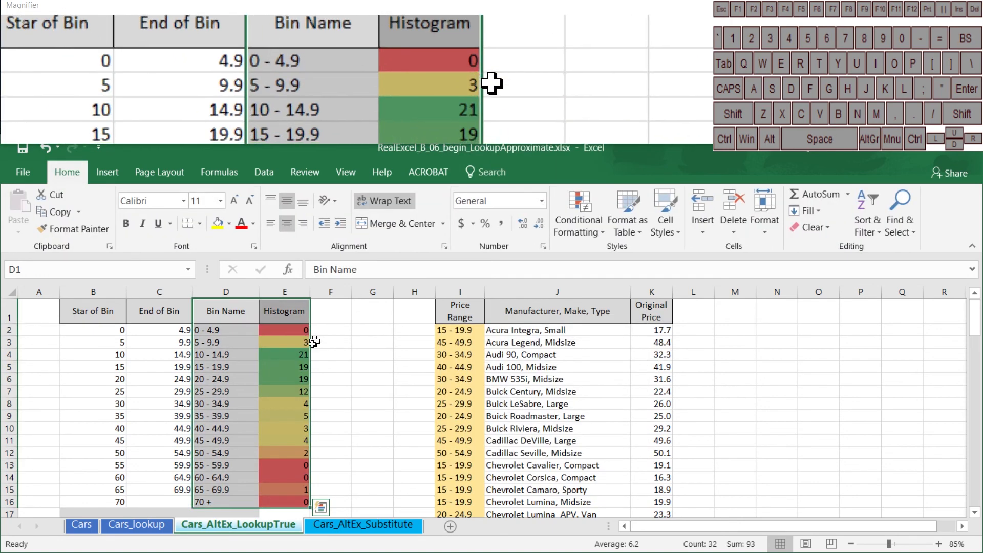
click(471, 344)
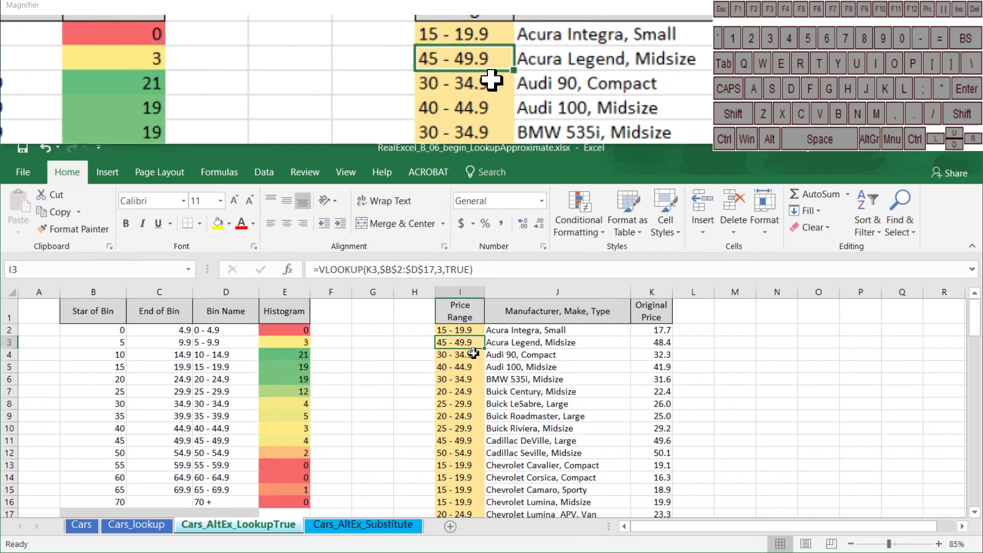